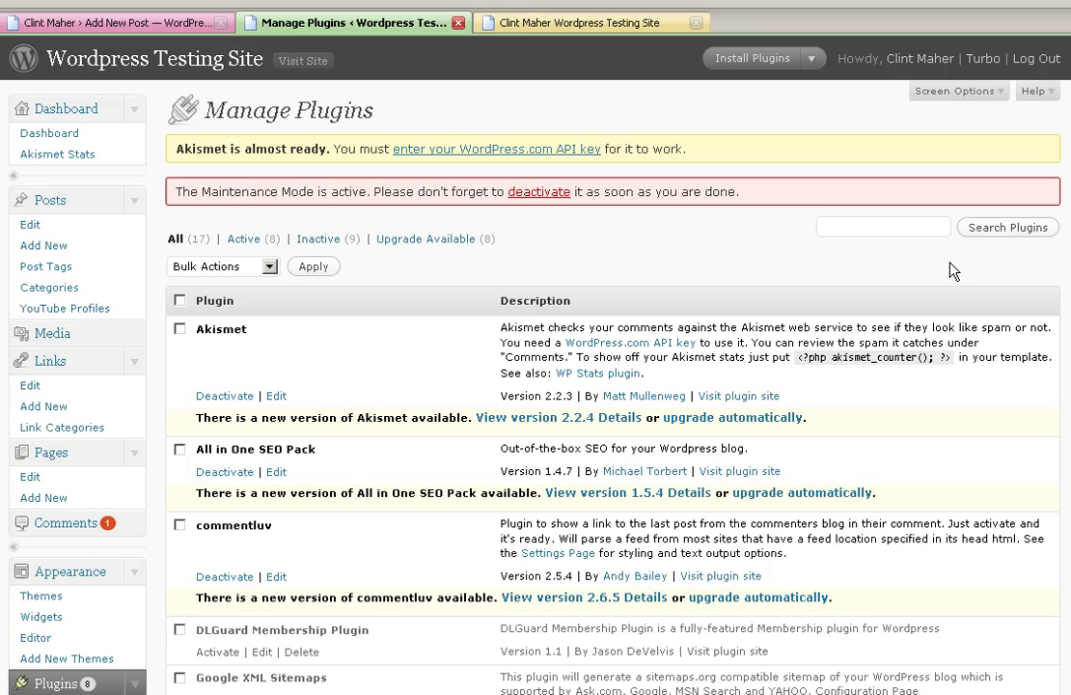
# Step: Search new plugins for 'tweetmeme' and check the TweetMeme Button plugin details
pyautogui.scroll(-2, 53, 628)
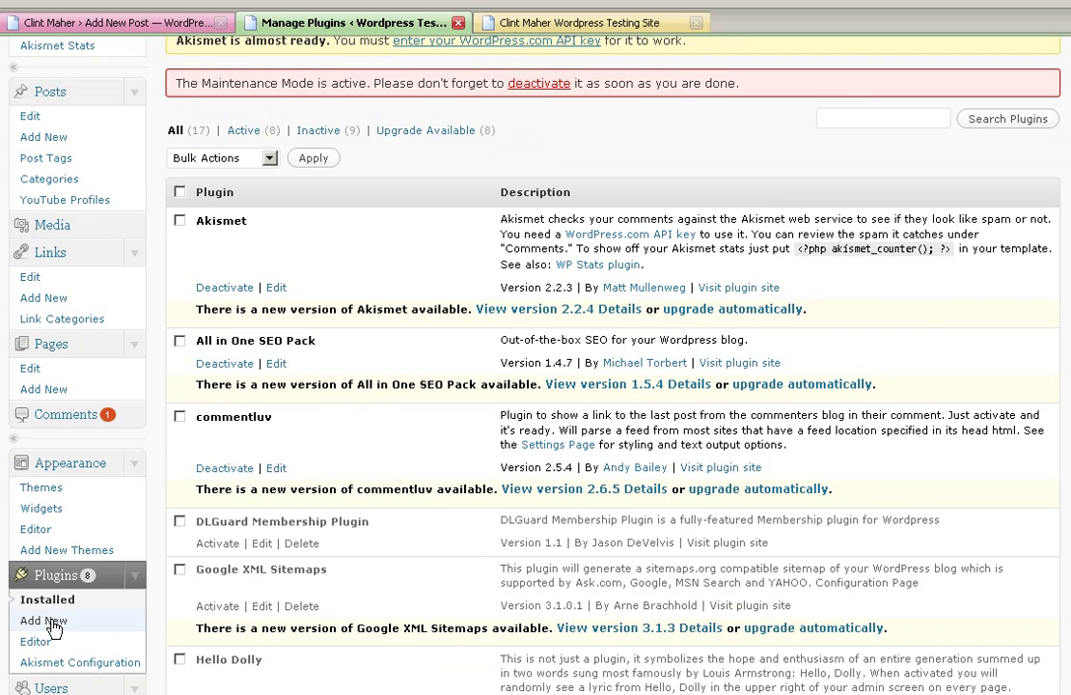
pyautogui.scroll(-2, 53, 627)
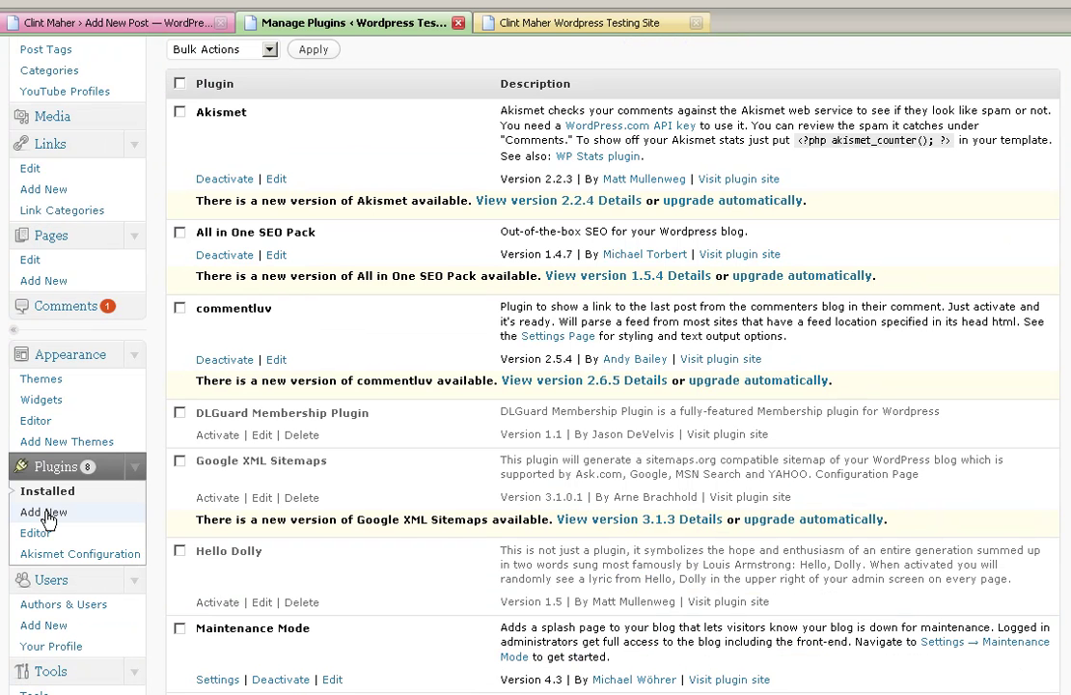
pyautogui.click(44, 513)
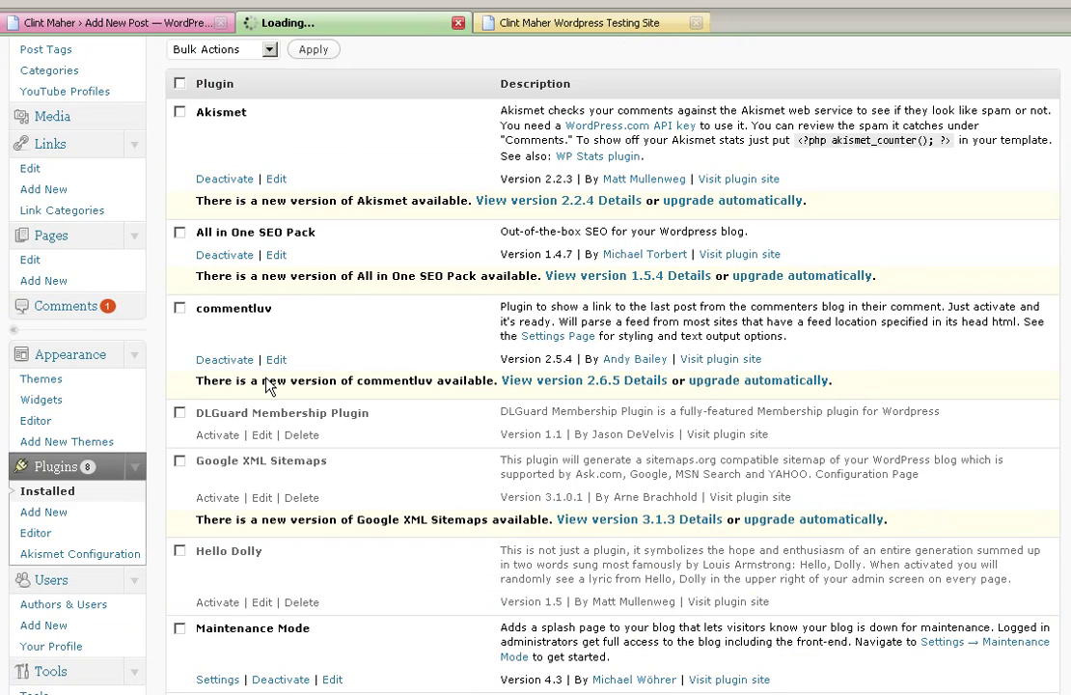
pyautogui.click(269, 384)
pyautogui.write('tw')
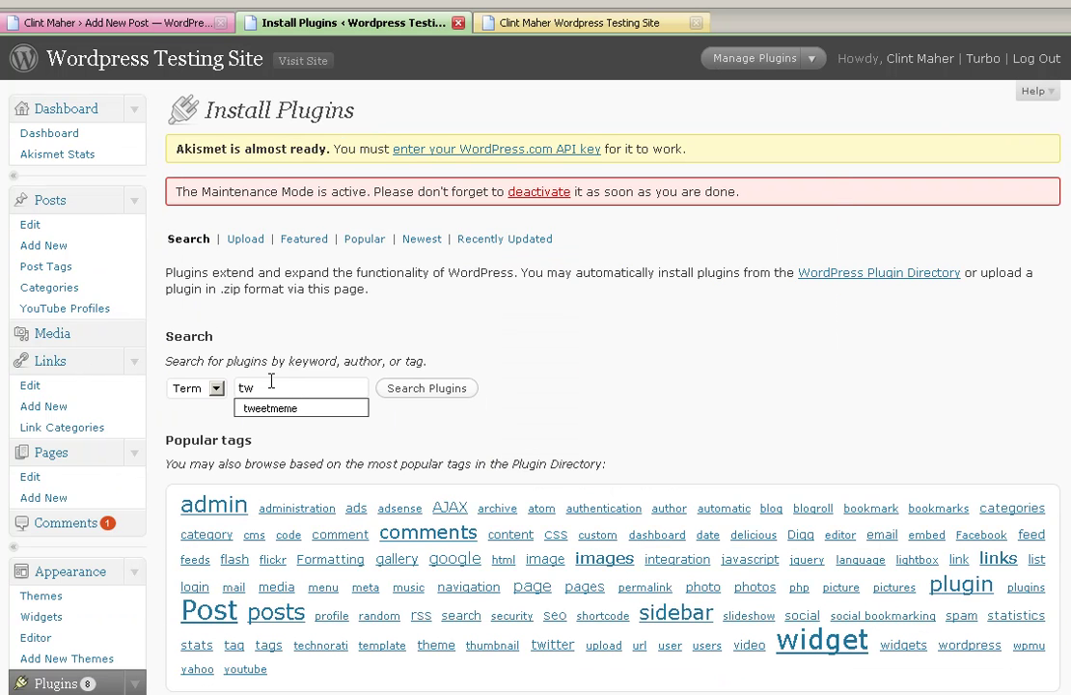
pyautogui.click(271, 409)
pyautogui.click(395, 395)
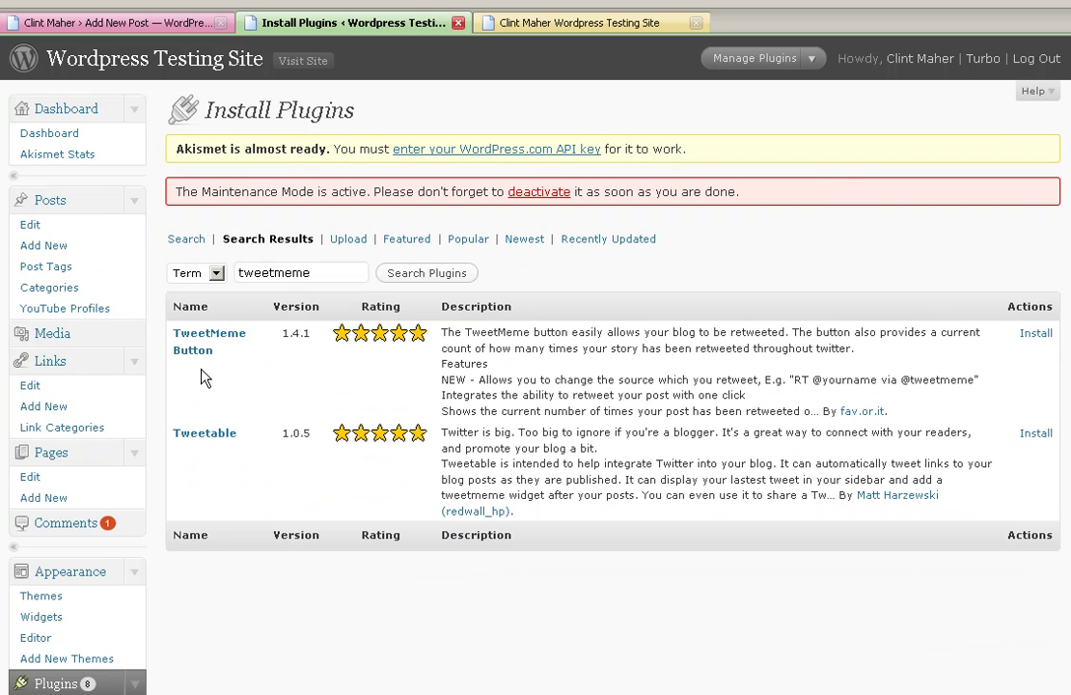
pyautogui.click(1038, 335)
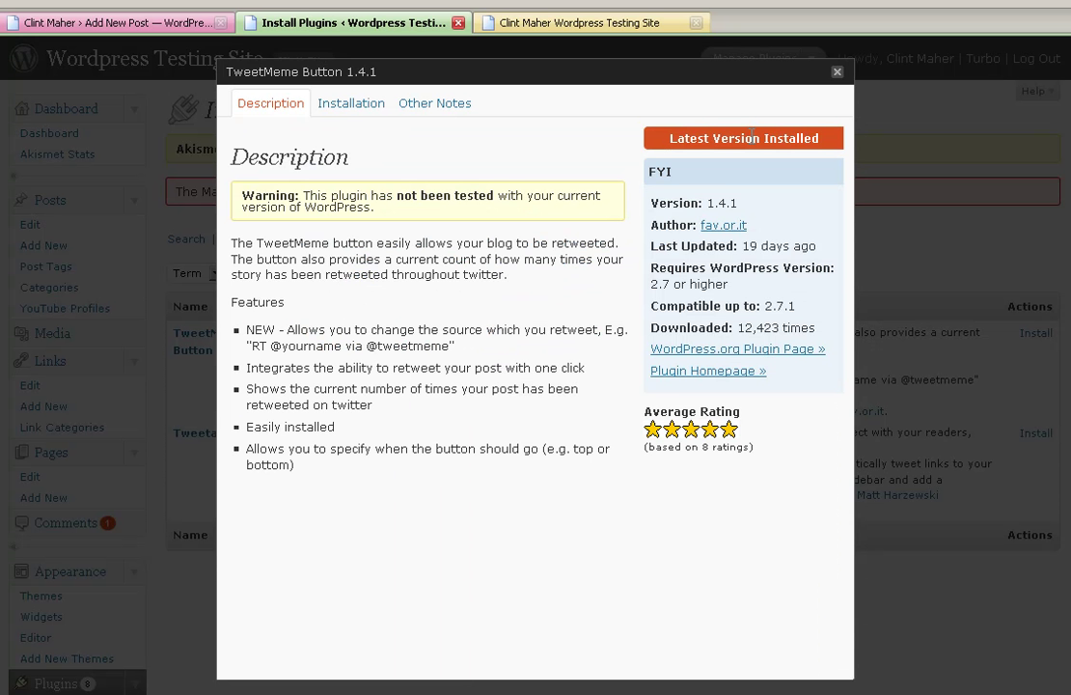
pyautogui.click(837, 74)
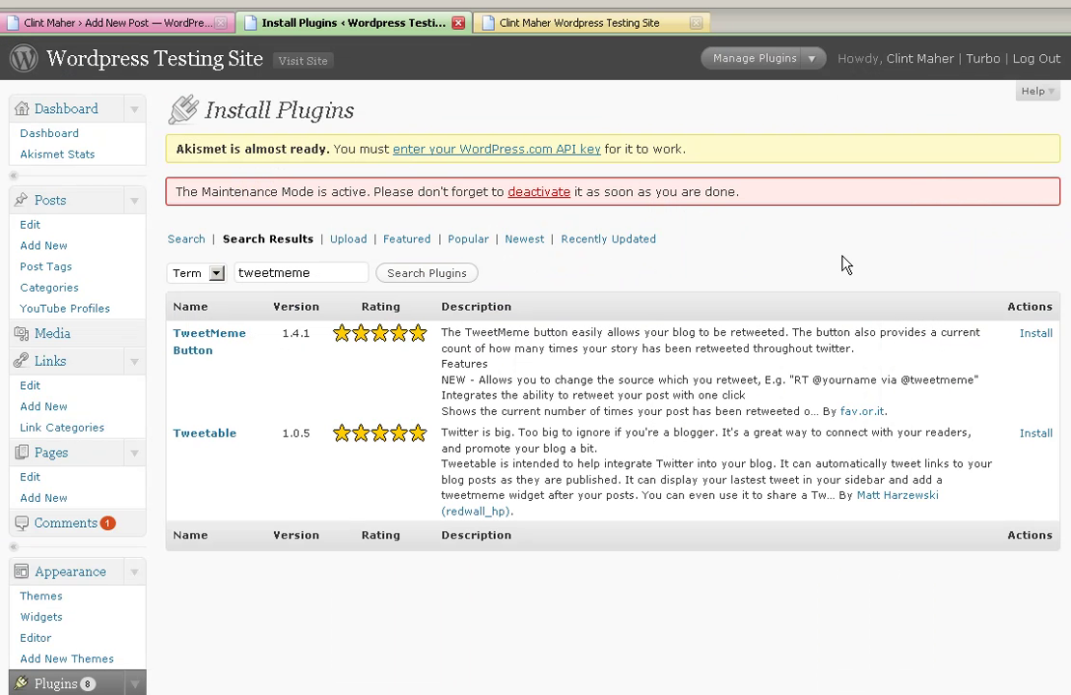
# Step: Scroll through the Tweetmeme Integration settings: button before content, normal size, RT source clintmaher
pyautogui.scroll(-1, 846, 266)
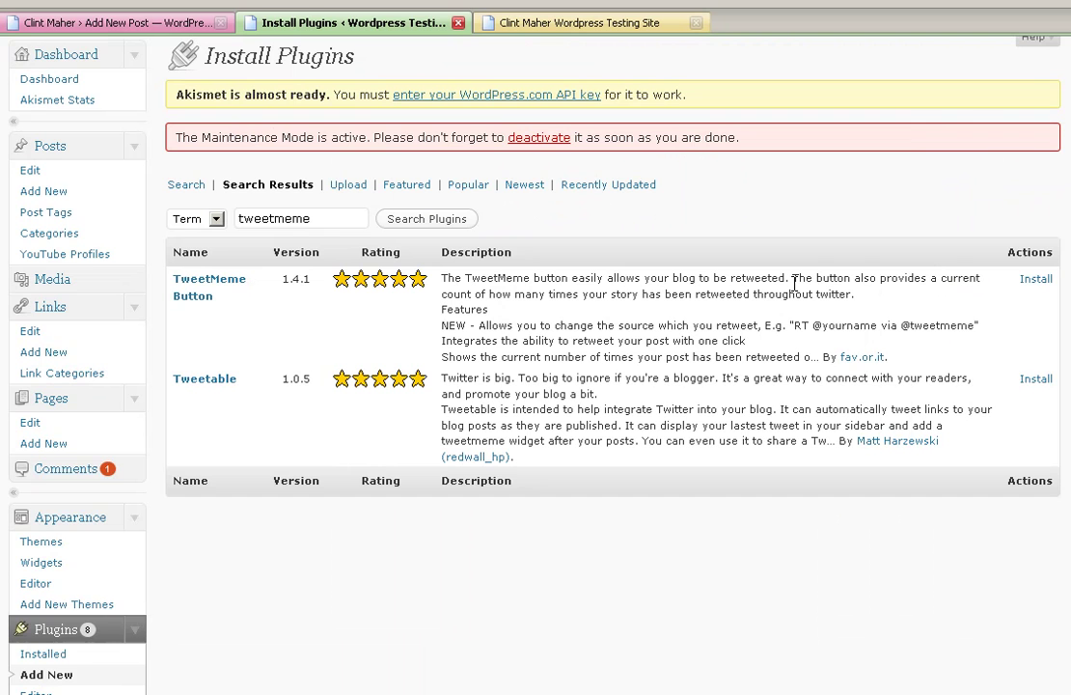
pyautogui.scroll(-10, 154, 449)
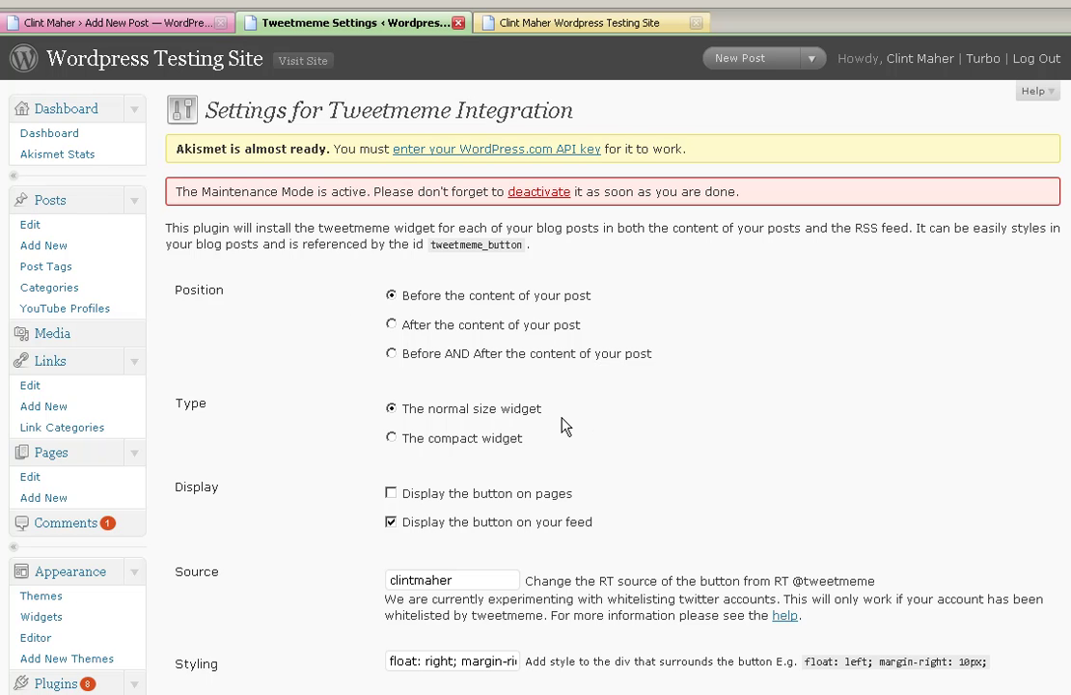
pyautogui.scroll(-3, 564, 426)
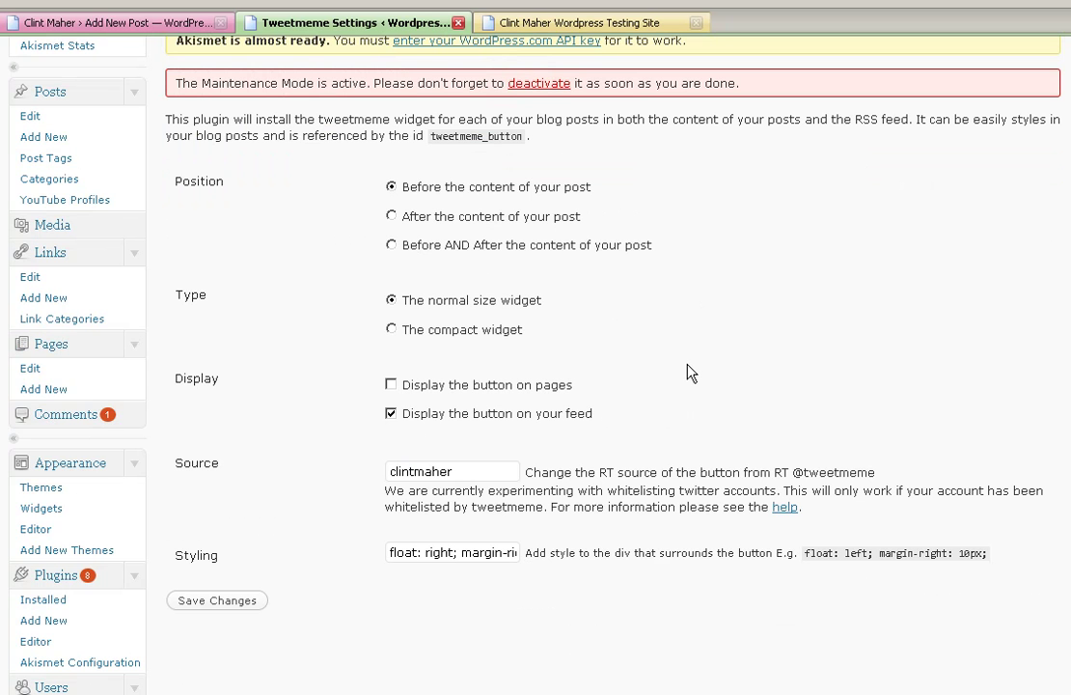
pyautogui.scroll(-3, 690, 372)
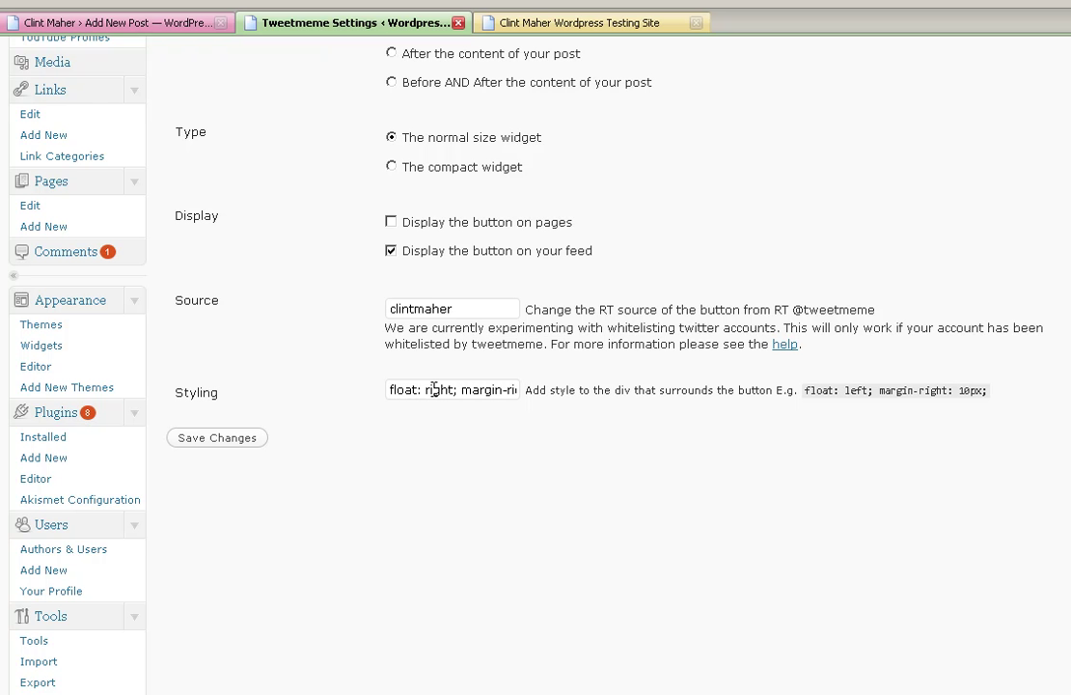
# Step: Save the TweetMeme settings and right-click the site title for link options
pyautogui.press('Return')
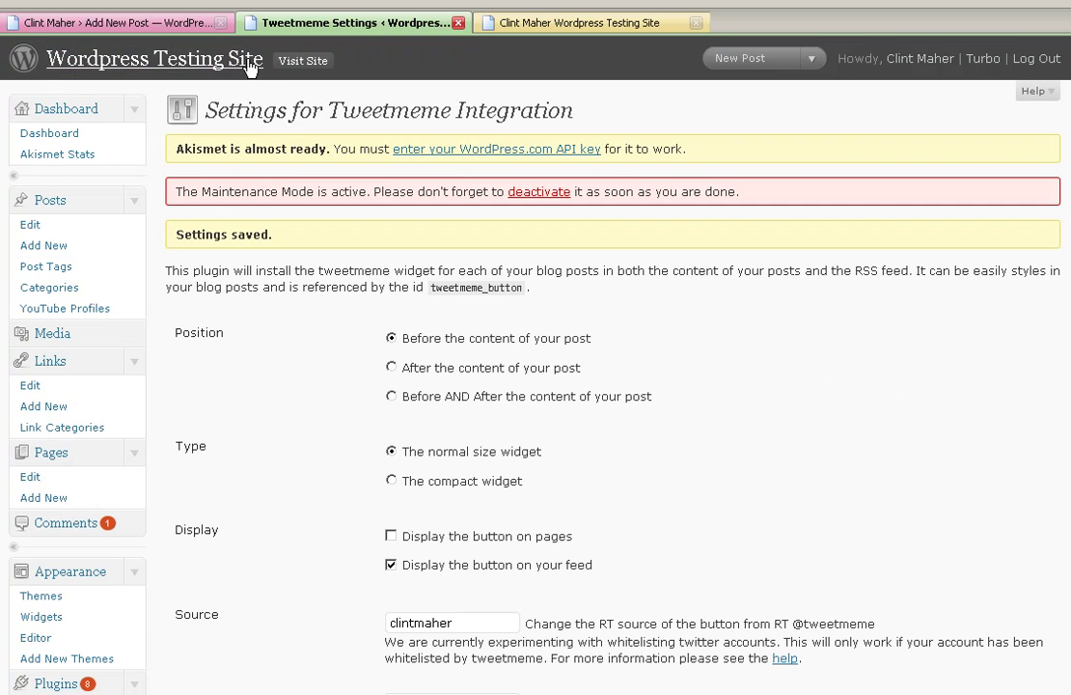
pyautogui.rightClick(253, 64)
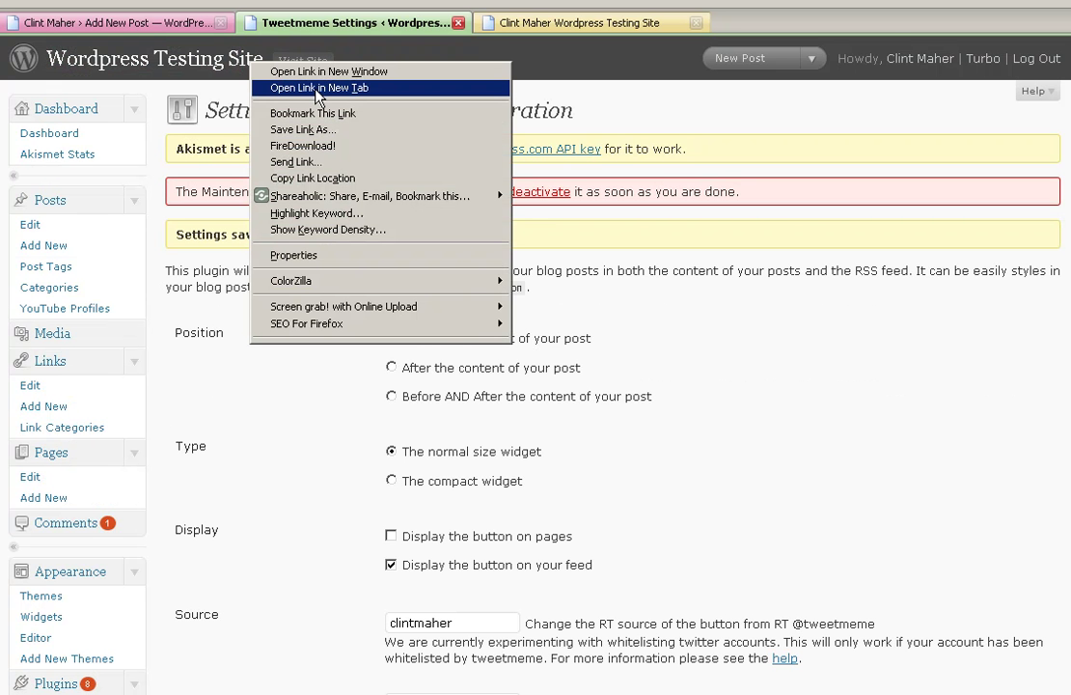
# Step: Open the live blog in a new tab and find the sample article's 0-tweet button
pyautogui.click(318, 88)
pyautogui.click(836, 30)
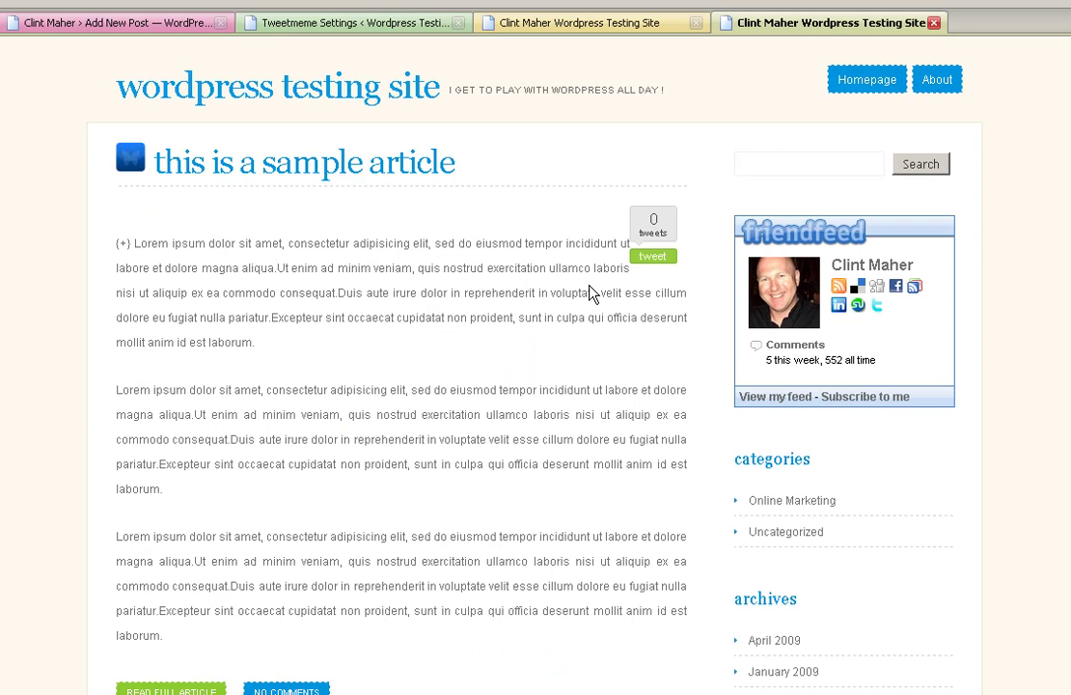
pyautogui.scroll(-5, 593, 293)
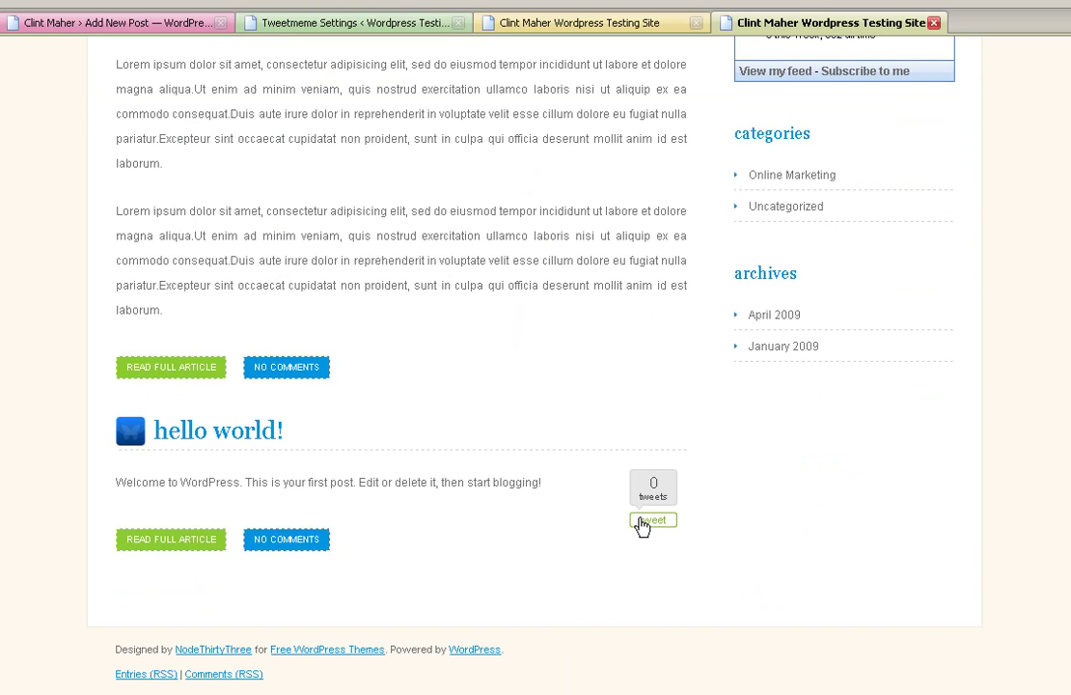
pyautogui.scroll(5, 509, 292)
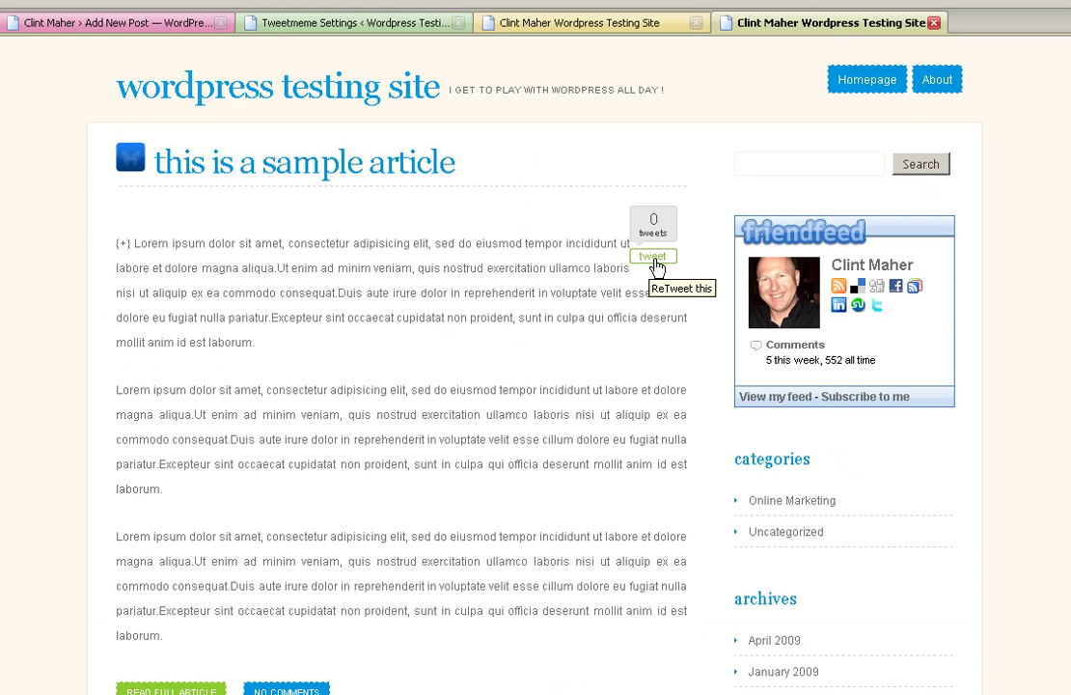
# Step: Use the sample article's tweet button to prefill a Twitter retweet with its bit.ly link
pyautogui.click(654, 257)
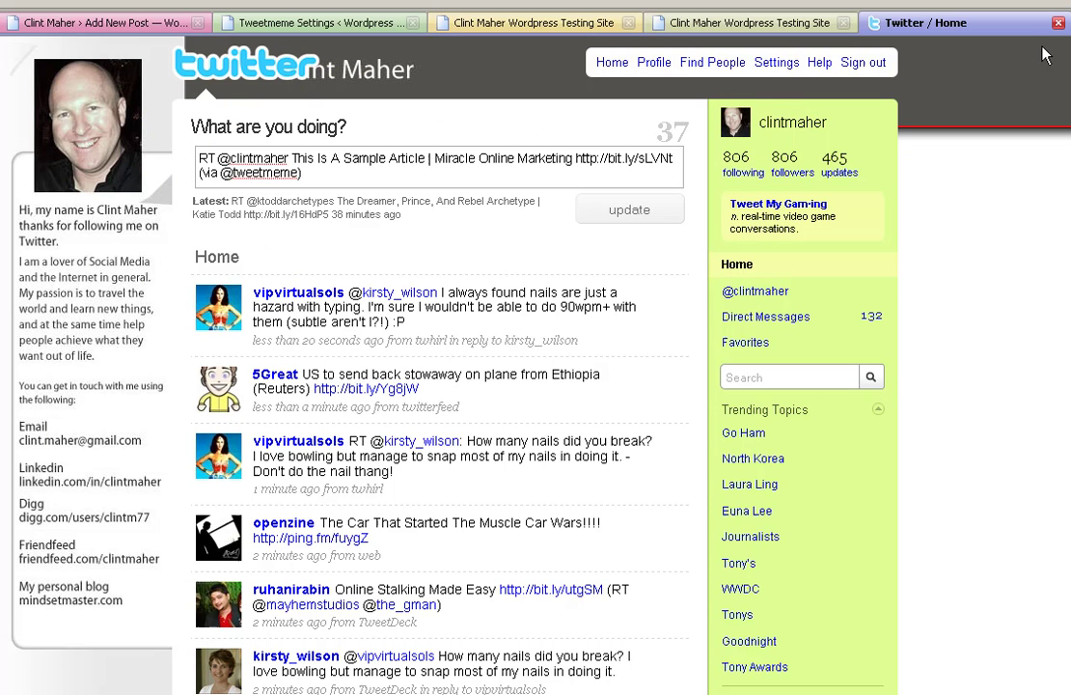
# Step: Switch back to the Tweetmeme Settings browser tab
pyautogui.click(277, 26)
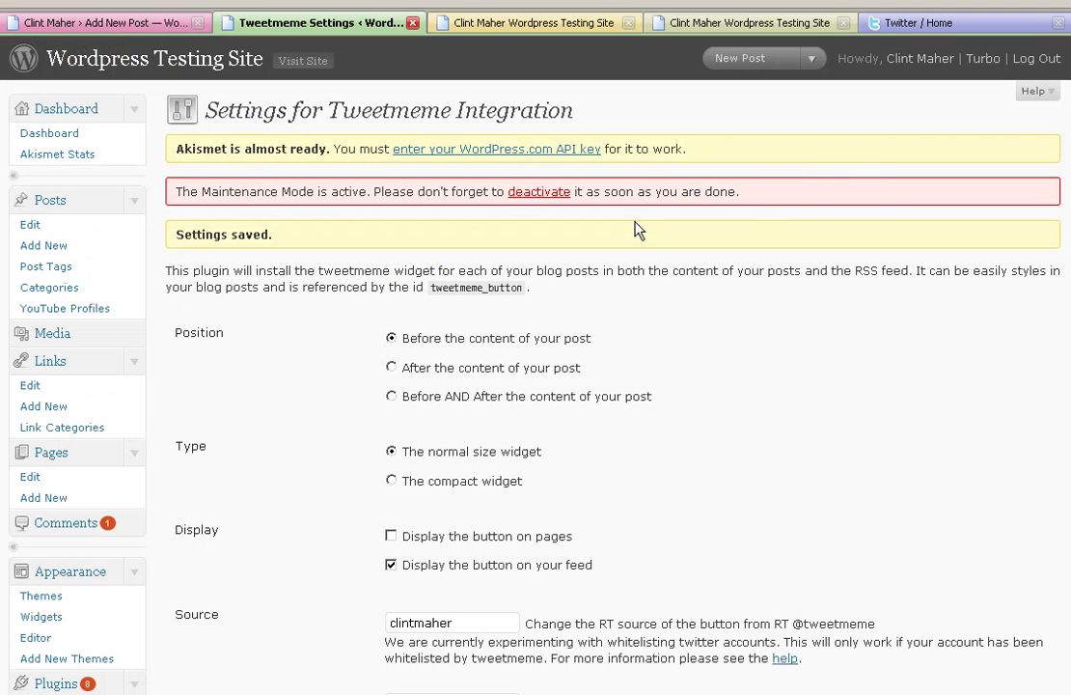